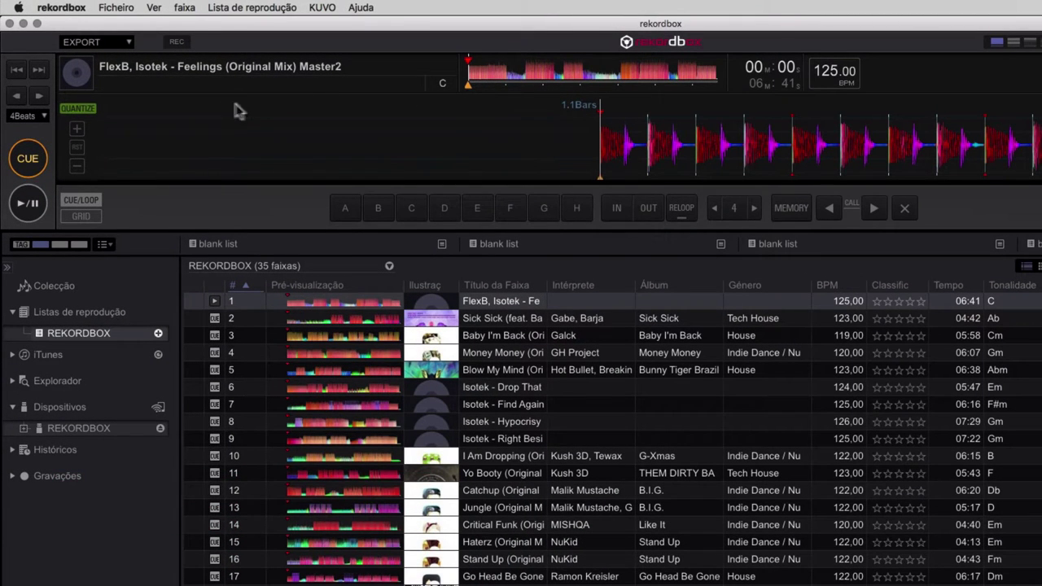
Step: Preview the start of the loaded track, return to the beginning, and set the beat jump length to 8 Bars
left_click(24, 208)
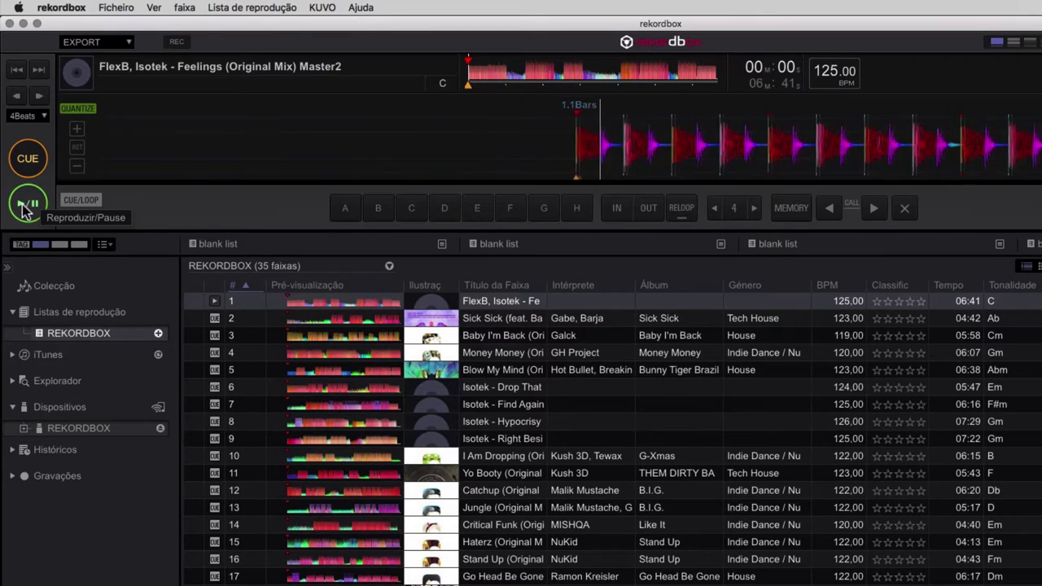
left_click(29, 158)
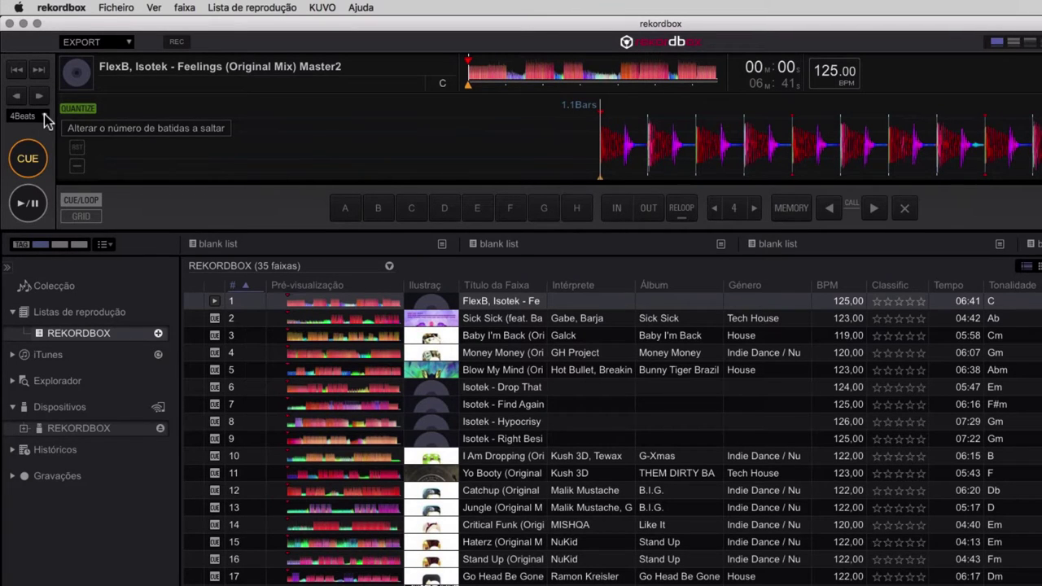
left_click(44, 114)
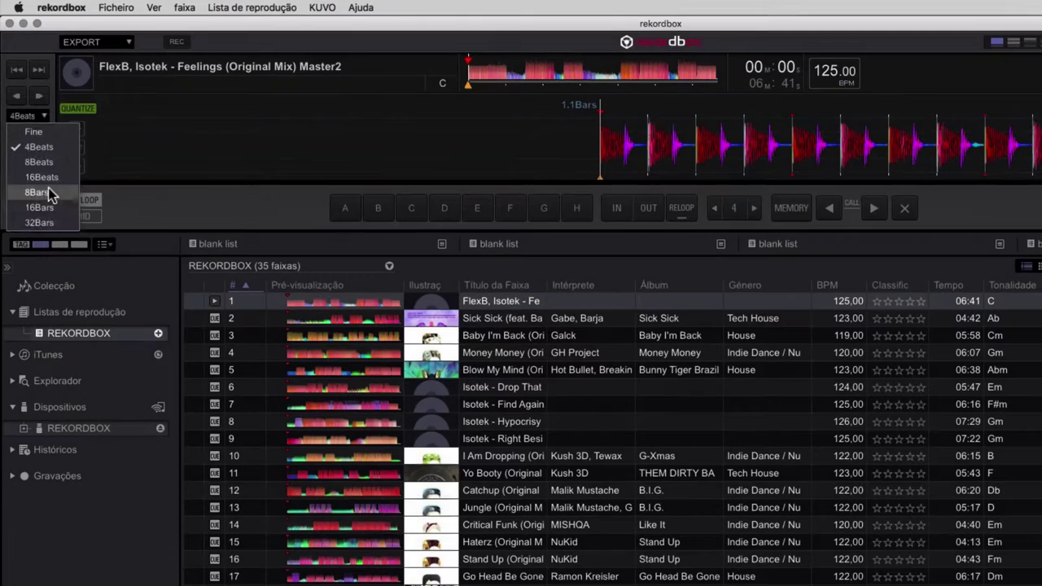
left_click(47, 192)
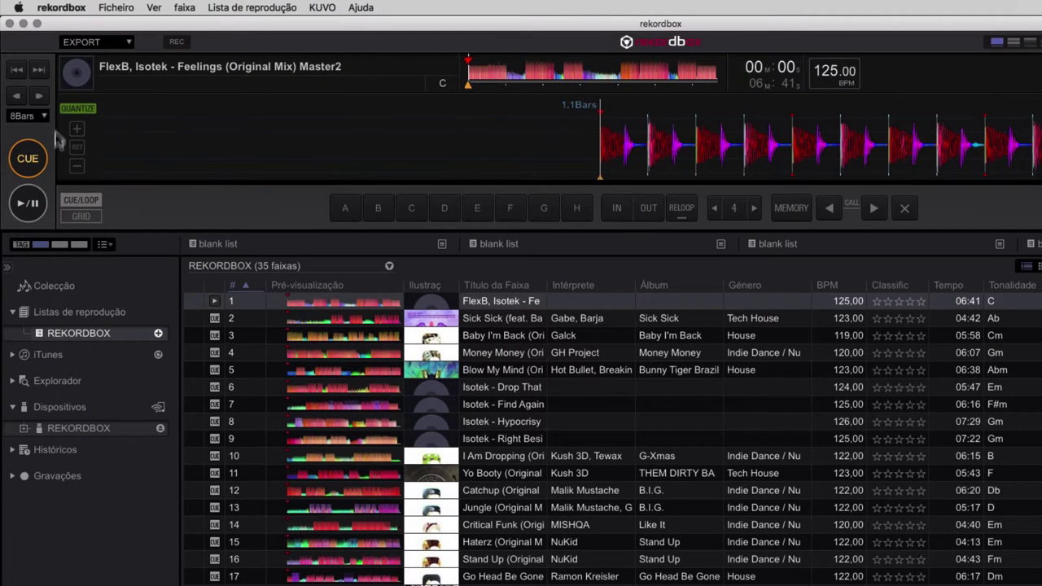
Step: Skip forward in 8-bar jumps to 33.1 Bars, where the breakdown begins, and set the cue point there
left_click(41, 99)
left_click(41, 99)
left_click(41, 100)
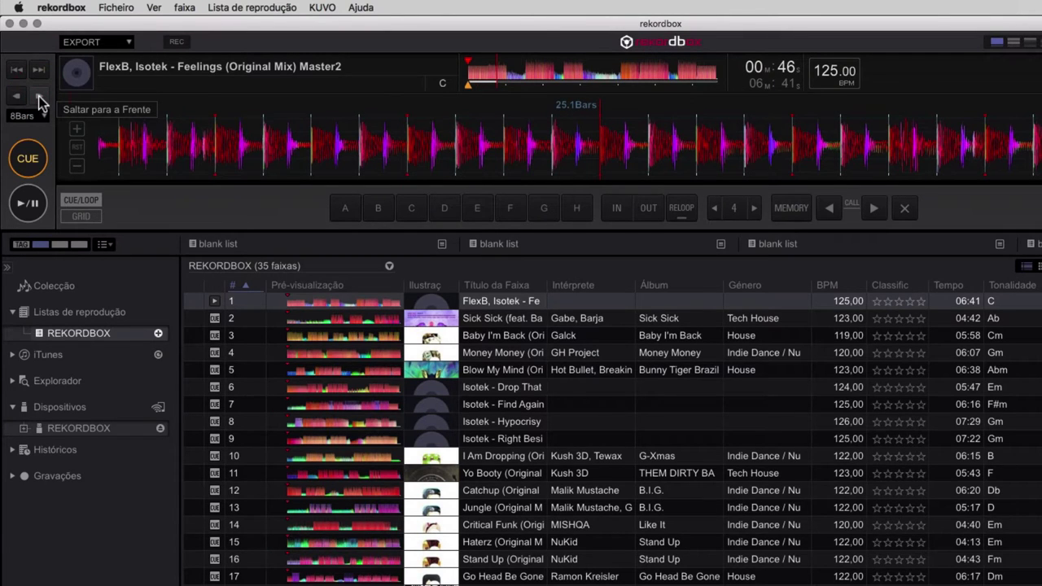
left_click(41, 99)
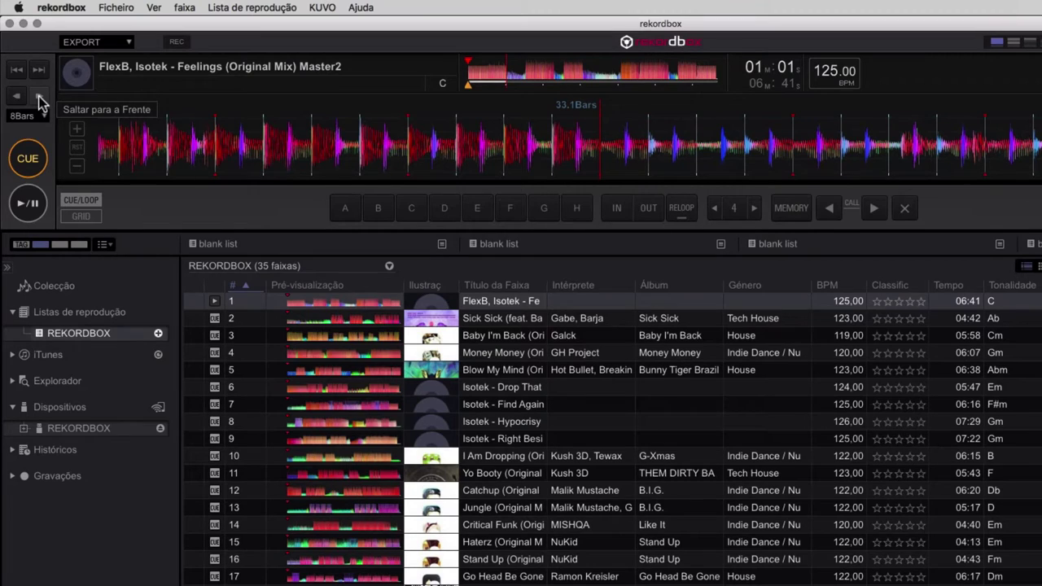
left_click(21, 156)
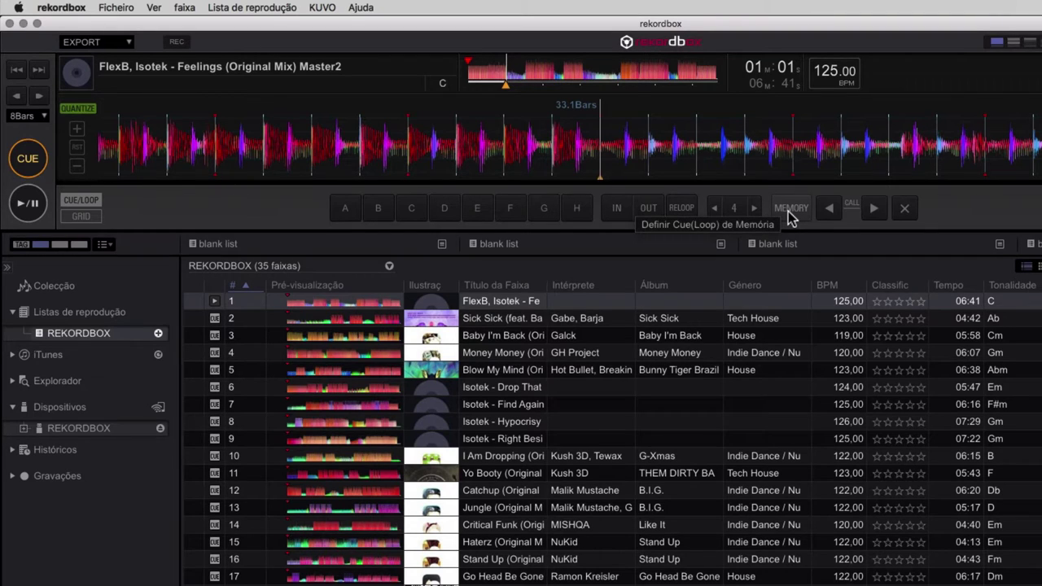
Step: Jump forward to 49.1 Bars, store a memory cue there, and colour it yellow (Amarelo)
left_click(37, 97)
left_click(37, 97)
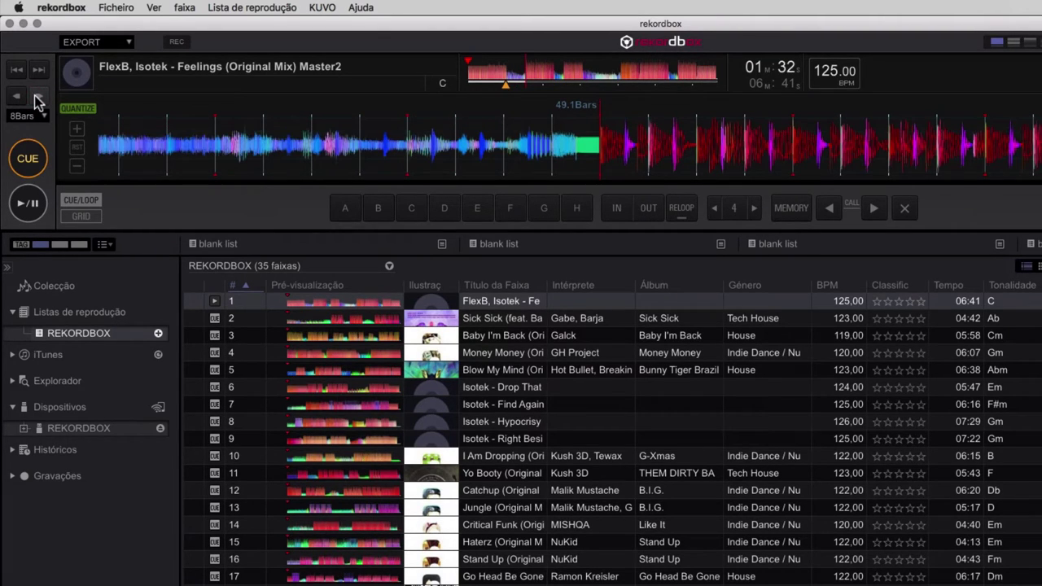
left_click(32, 158)
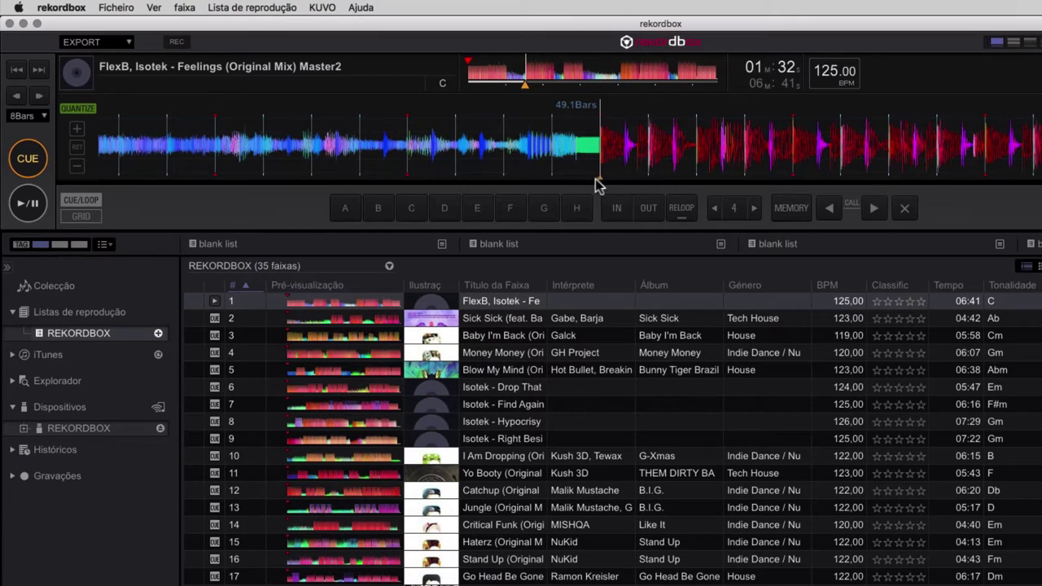
left_click(791, 213)
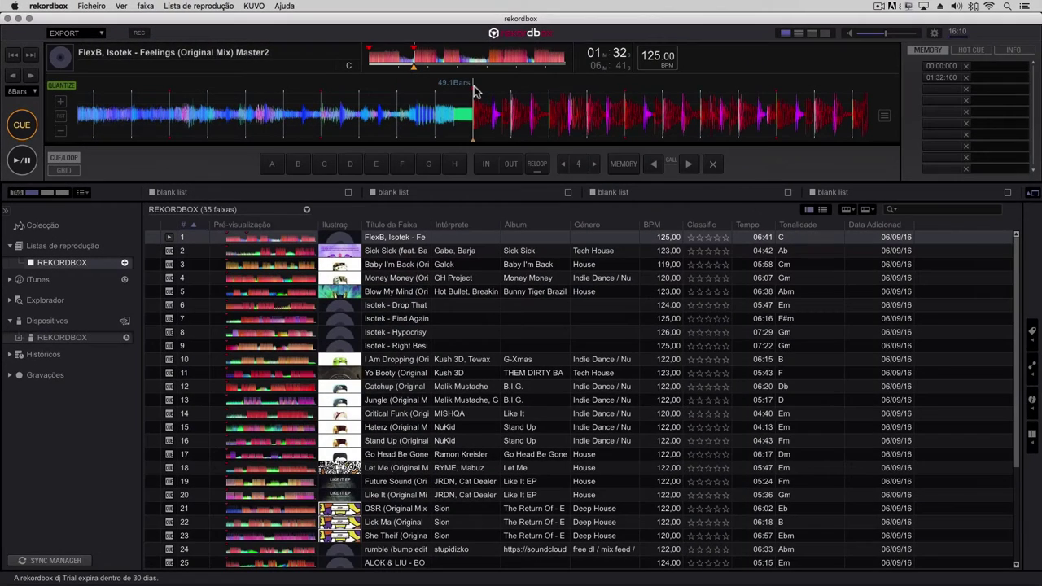
right_click(942, 80)
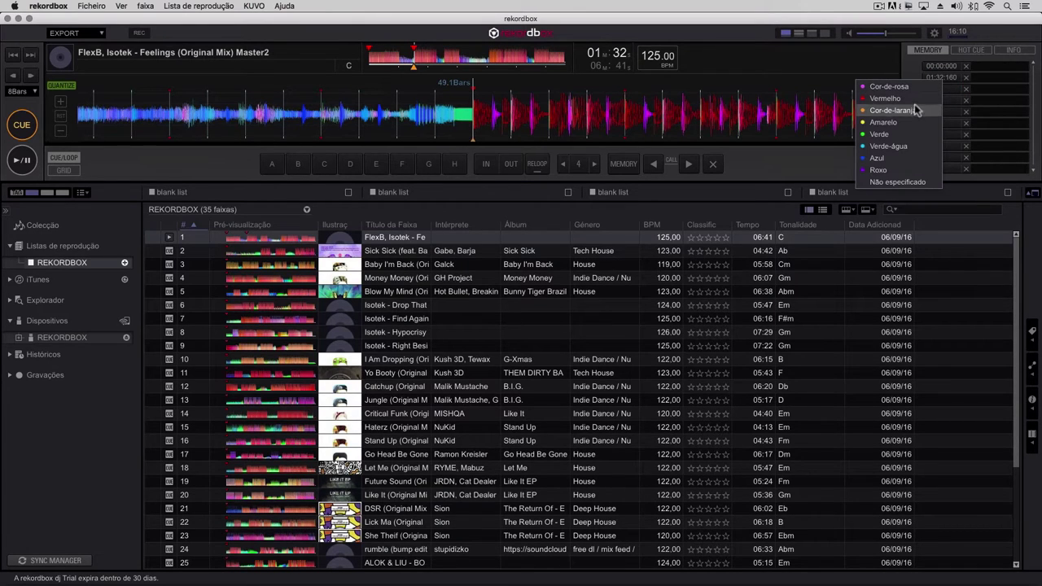
left_click(883, 122)
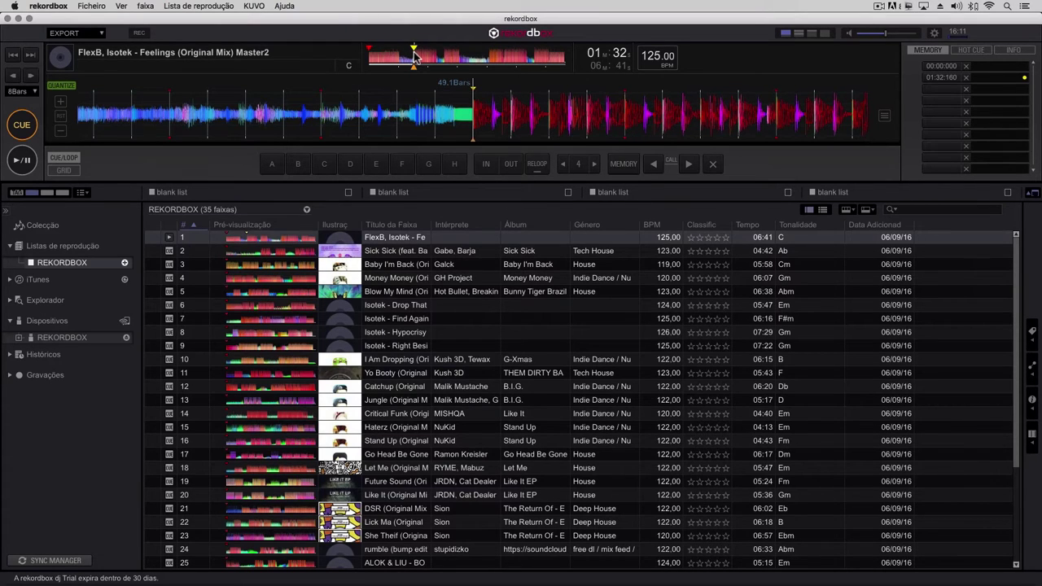
Step: View the loaded track's file information and return to its memory cue list
left_click(995, 79)
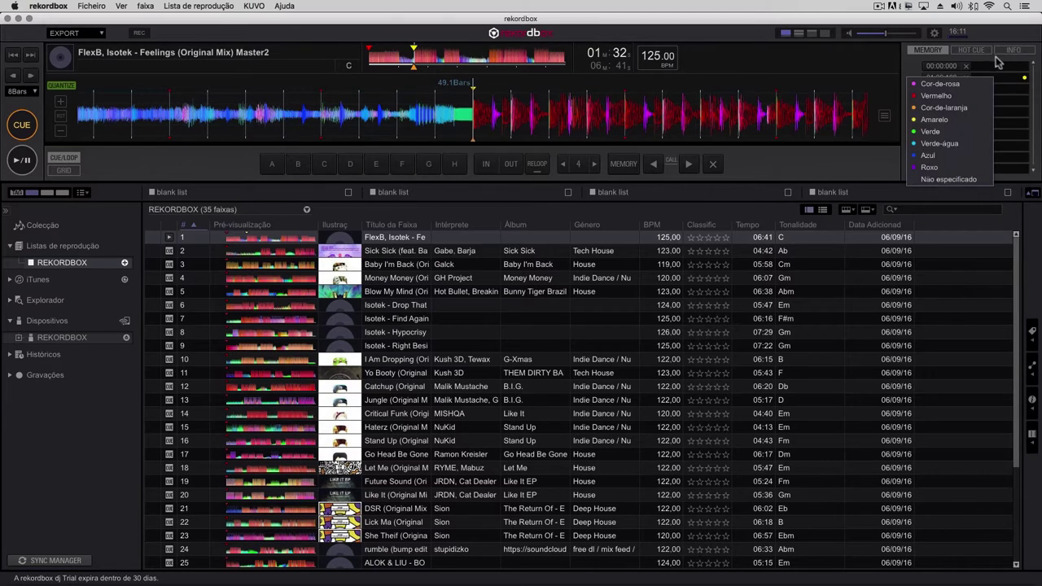
left_click(1009, 50)
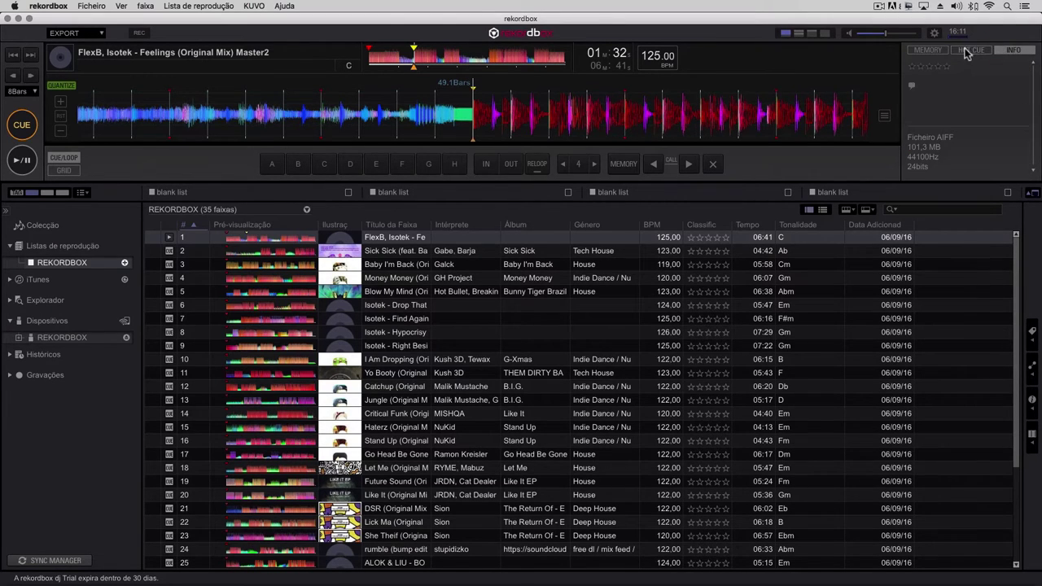
left_click(918, 51)
left_click(986, 80)
left_click(986, 81)
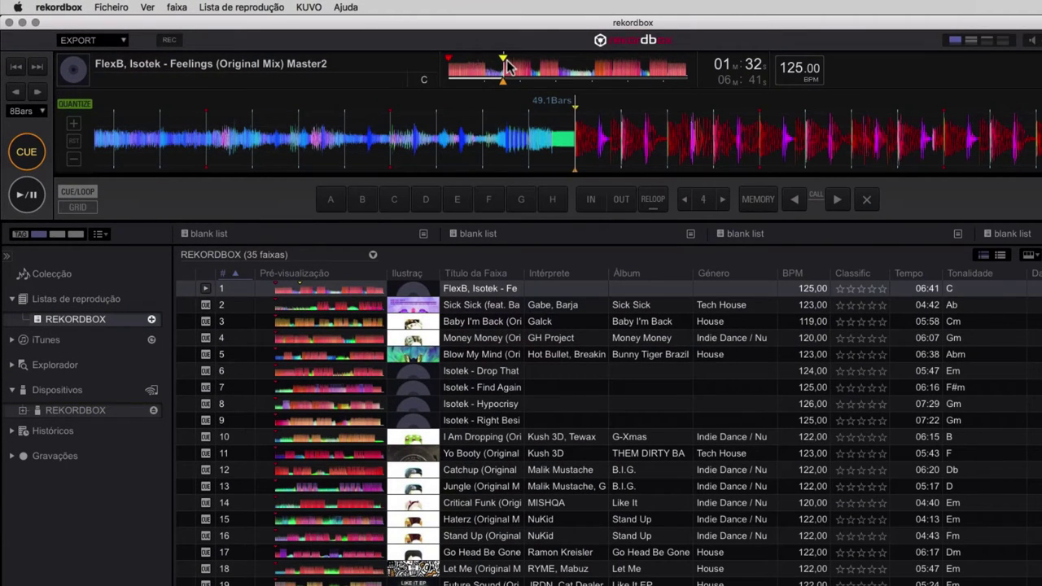
Step: Assign Hot Cue B at 129.1 Bars, where the second drop starts, and Hot Cue A at the 00:00:000 memory cue
left_click(594, 75)
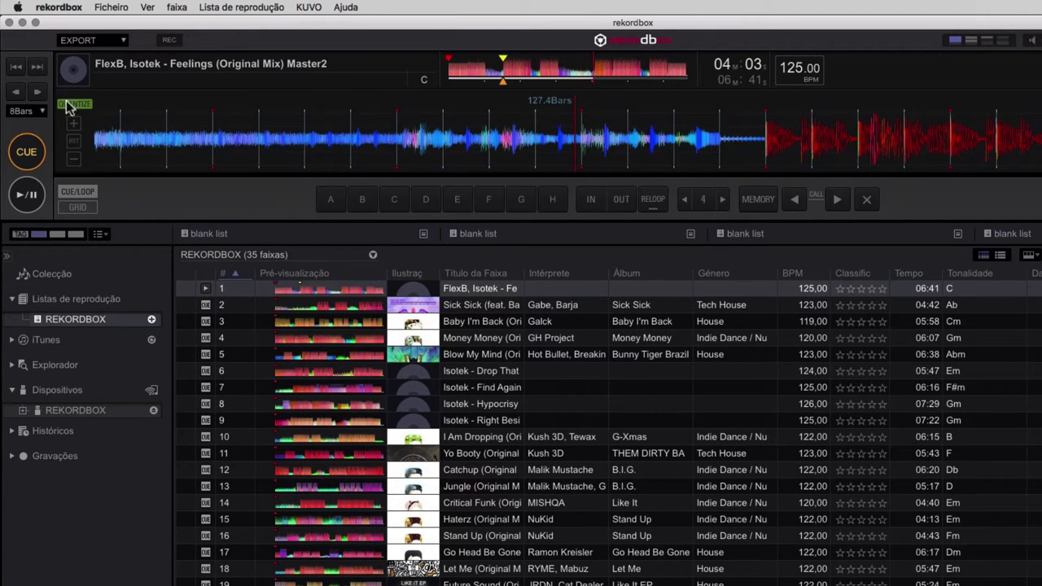
left_click(26, 196)
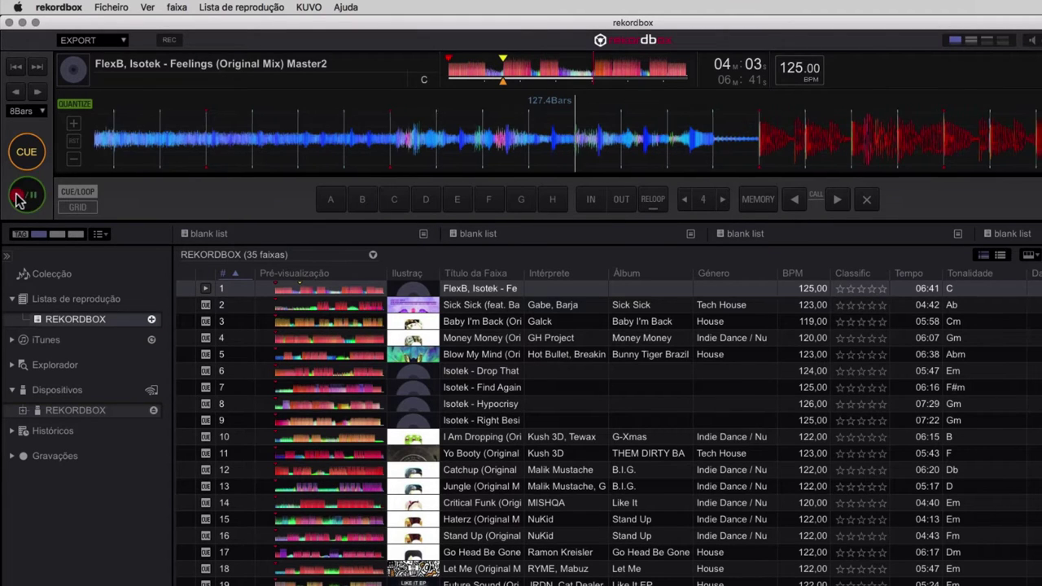
left_click(26, 196)
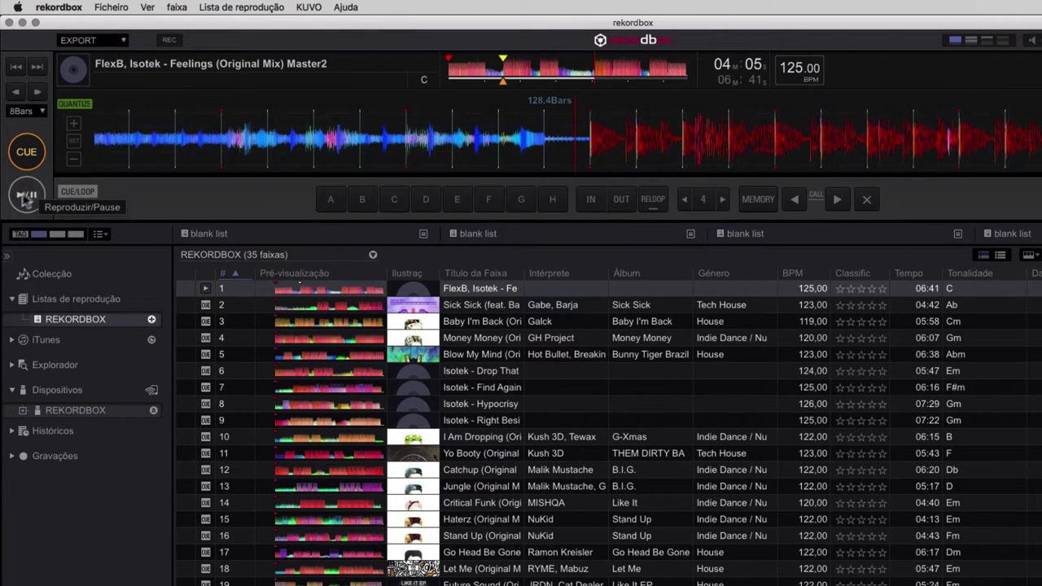
left_click(32, 161)
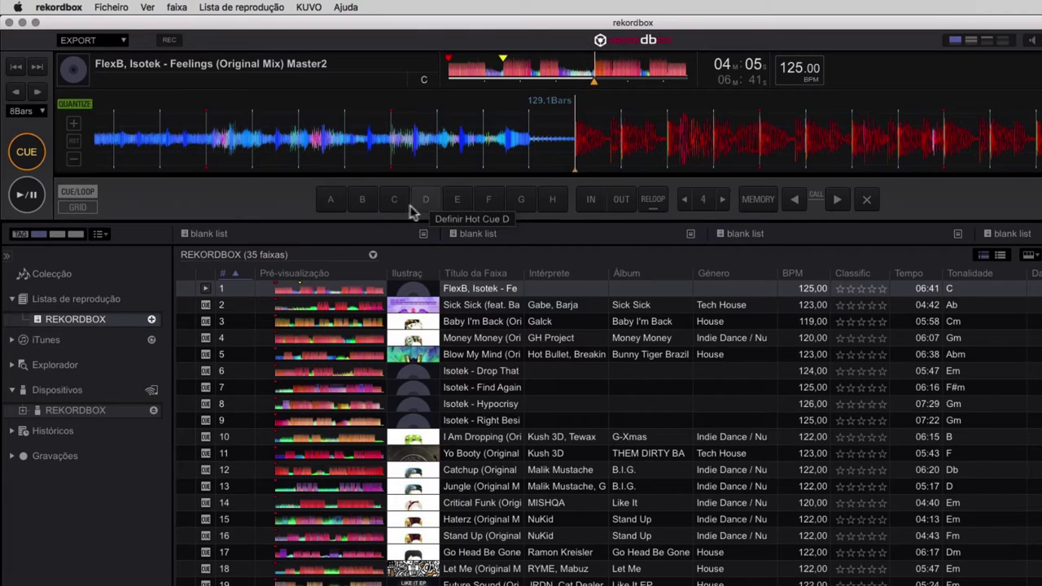
left_click(362, 199)
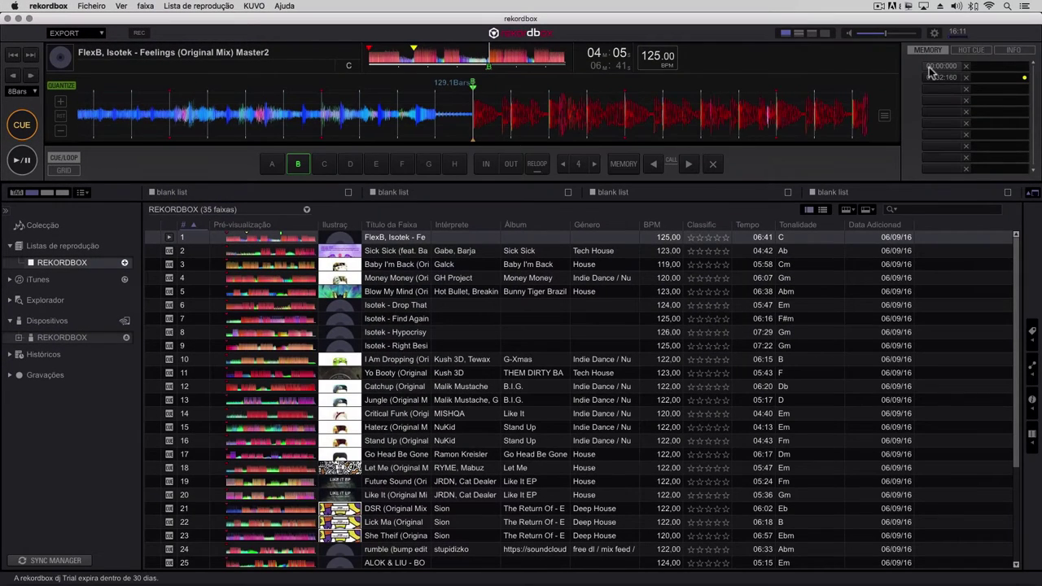
left_click(941, 66)
left_click(273, 166)
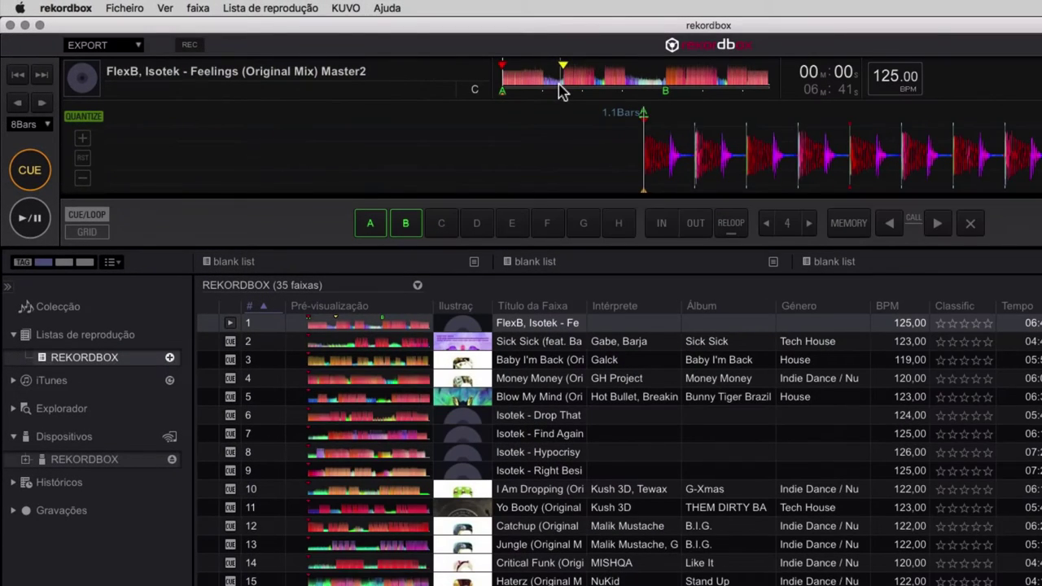
Step: Test Hot Cue B by triggering it while the breakdown before the yellow memory cue plays, and pause playback
left_click(410, 65)
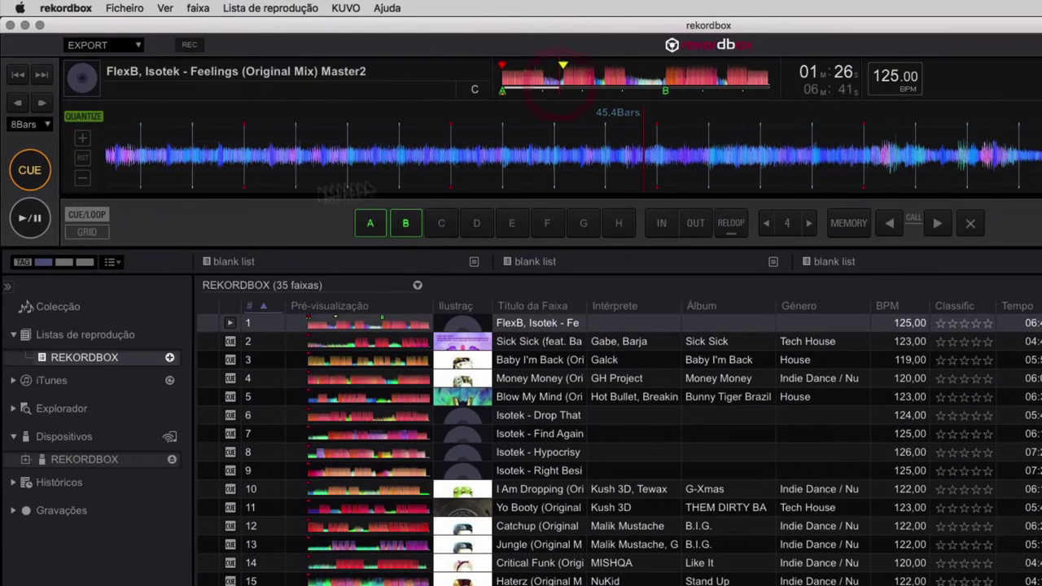
left_click(24, 221)
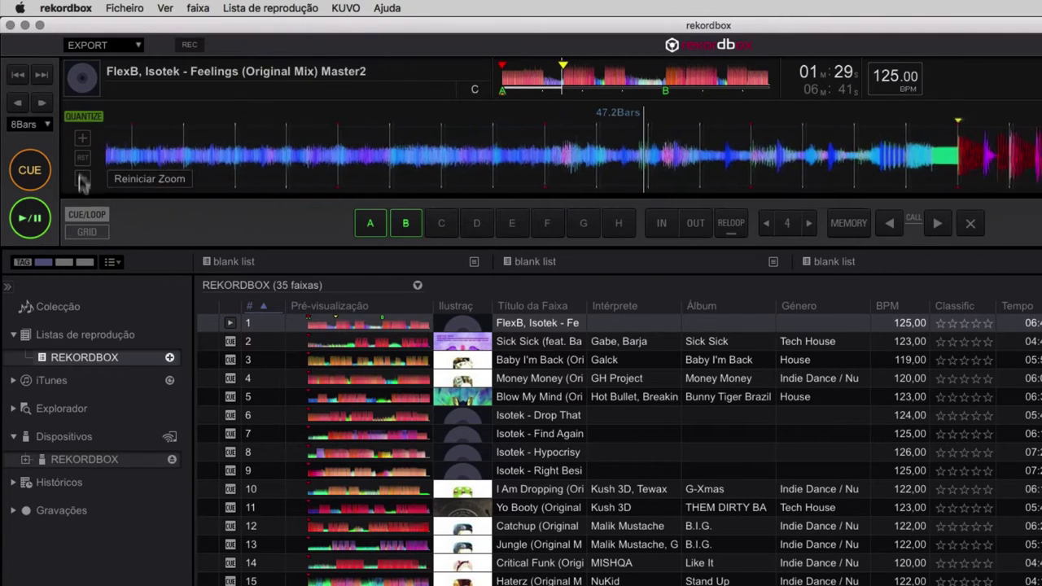
left_click(406, 228)
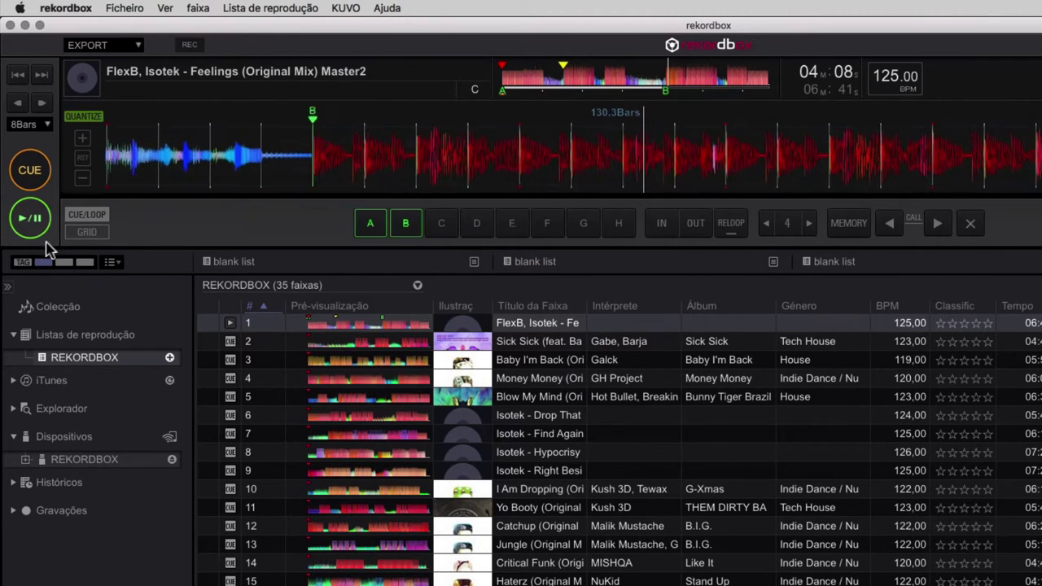
left_click(31, 221)
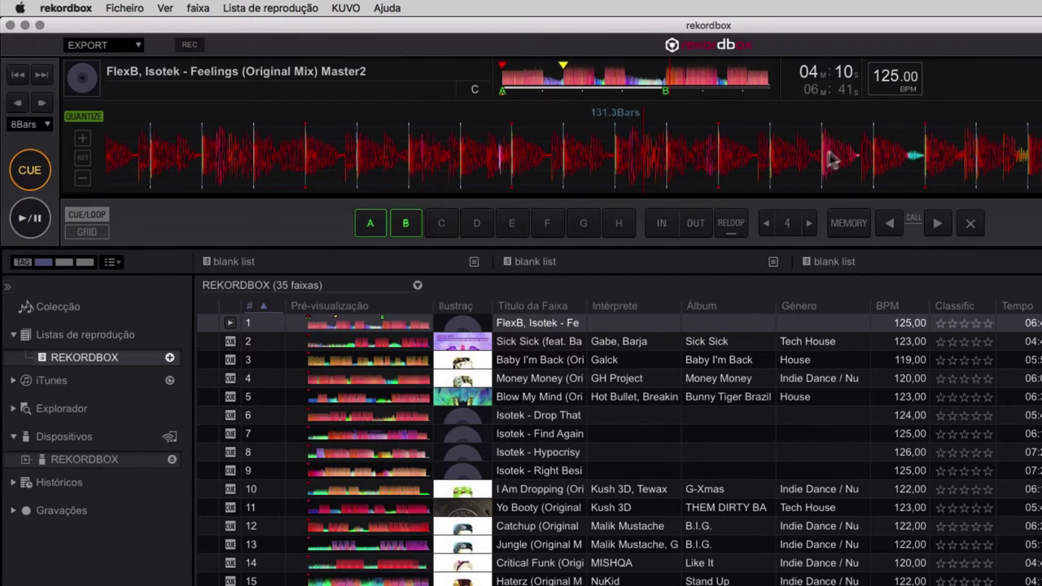
Step: Move to the end of the last breakdown and set the cue point at 177.1 Bars
left_click(728, 91)
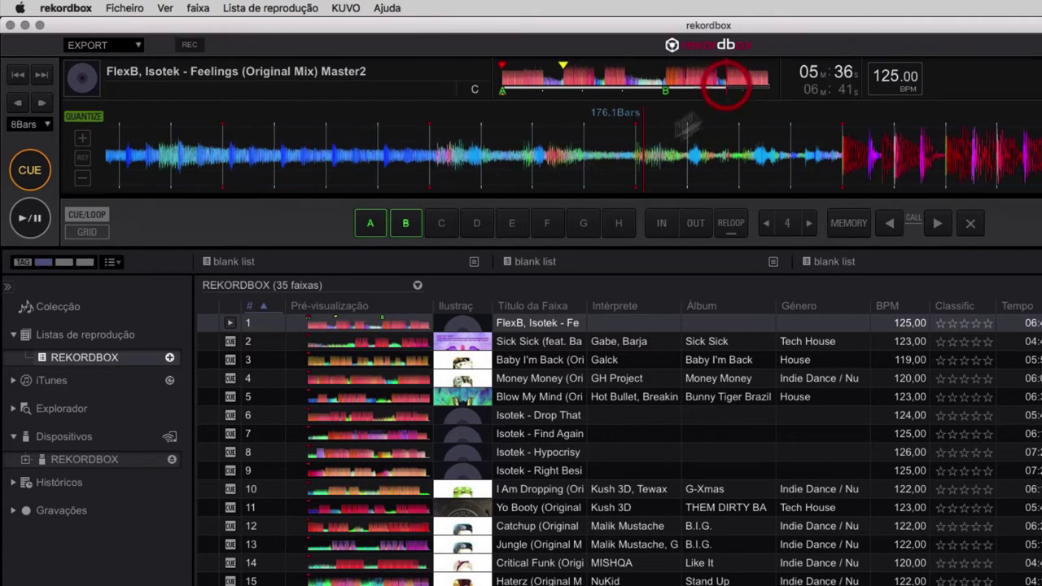
left_click(30, 220)
left_click(30, 219)
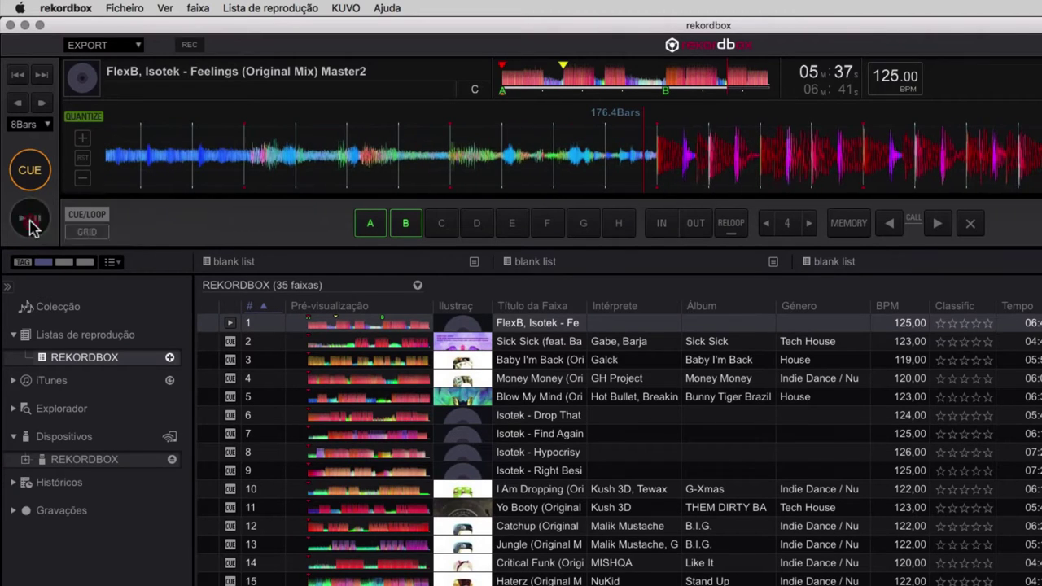
left_click(30, 170)
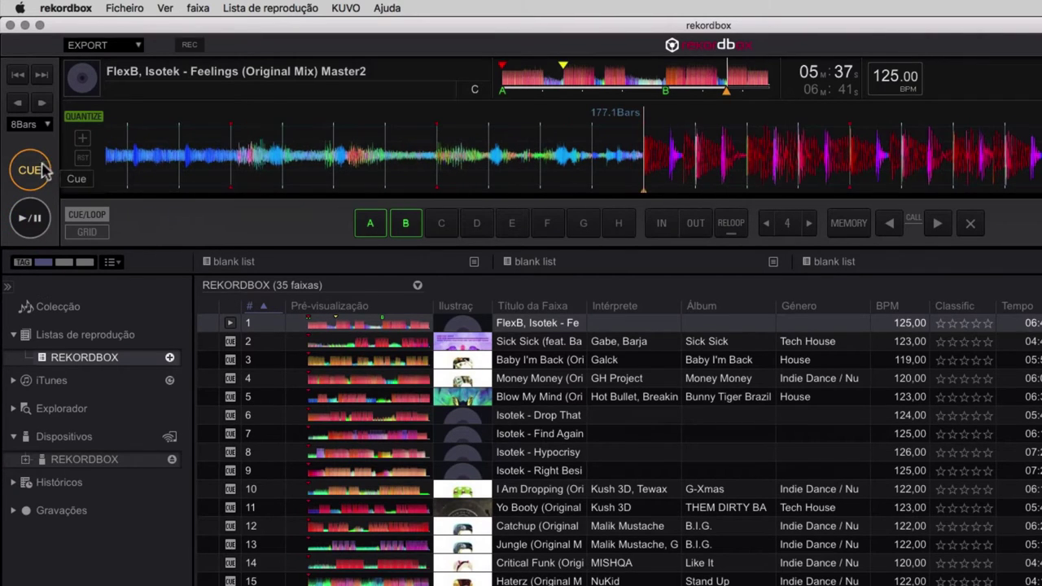
Step: Jump forward 16 bars to 193.1 Bars, store a memory cue there, and colour it green (Verde)
left_click(43, 104)
left_click(43, 104)
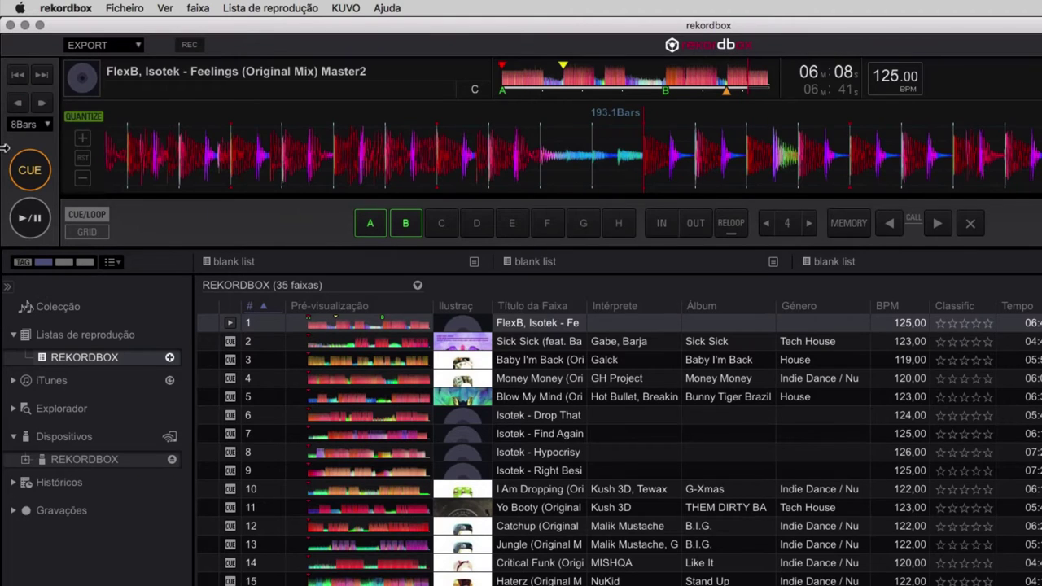
left_click(25, 174)
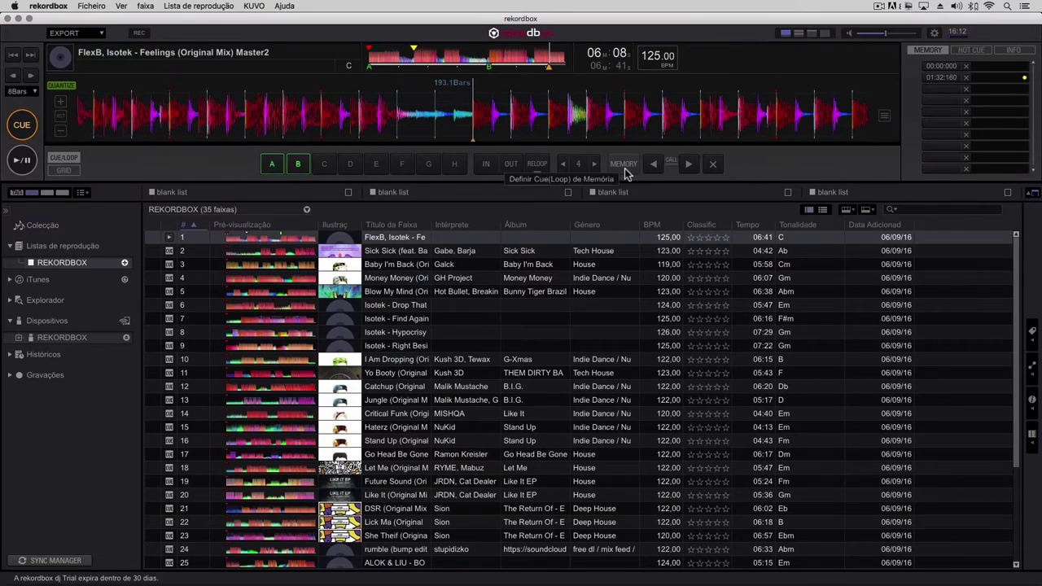
left_click(623, 166)
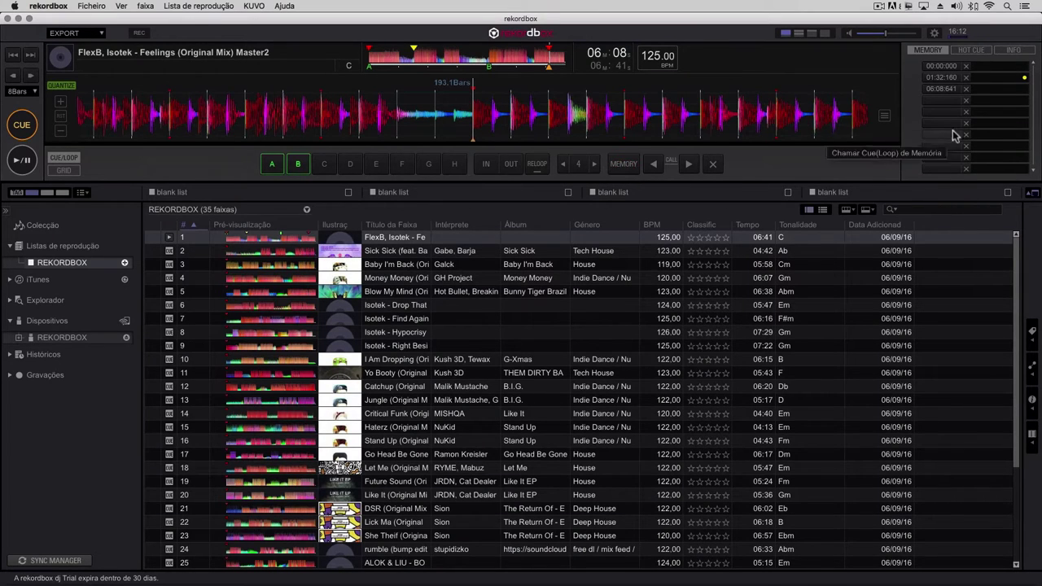
right_click(937, 88)
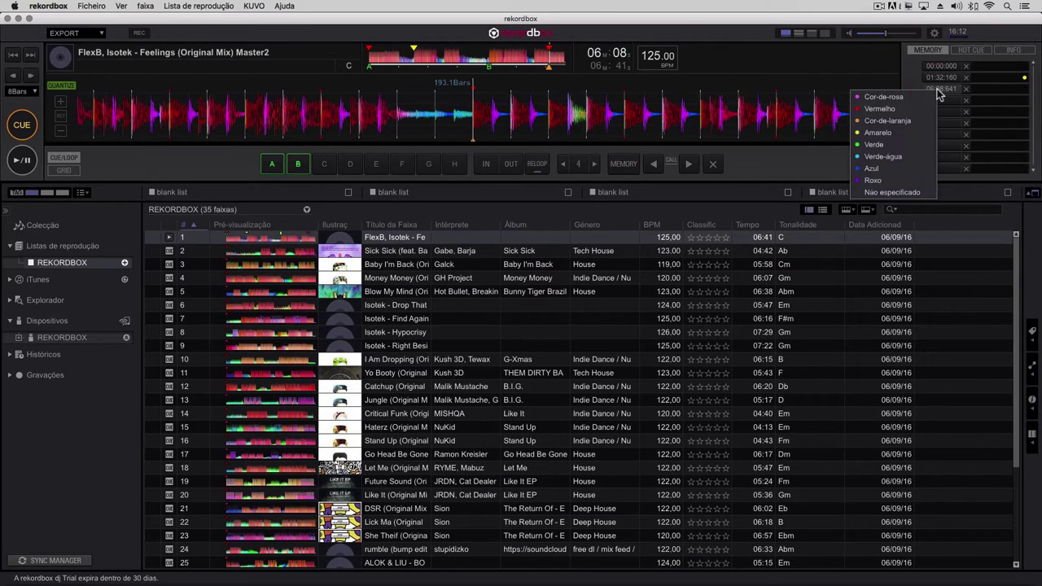
left_click(899, 145)
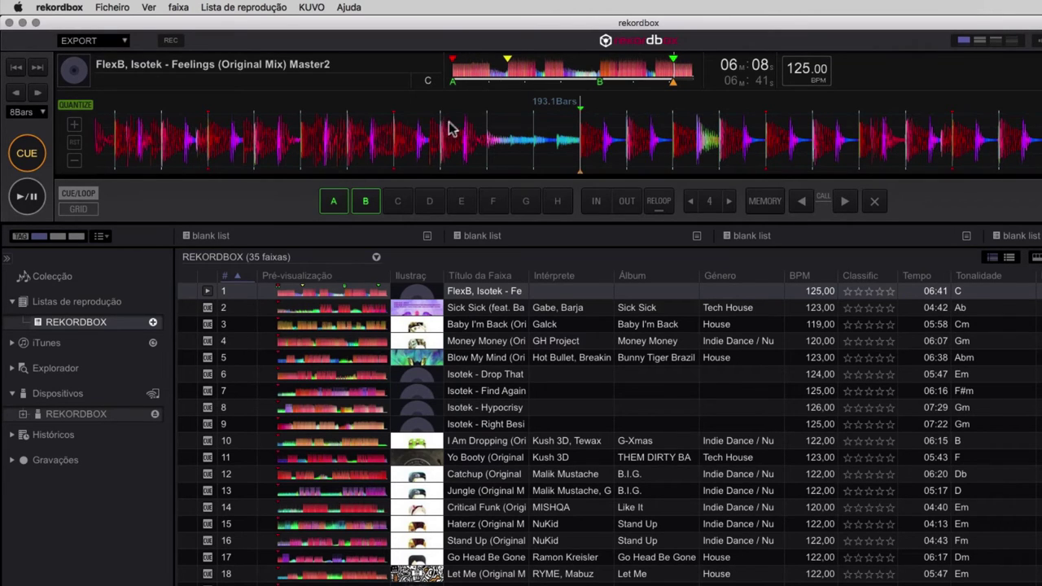
Step: Play on from the green memory cue, pause, and set the cue point at 196.1 Bars
left_click(29, 200)
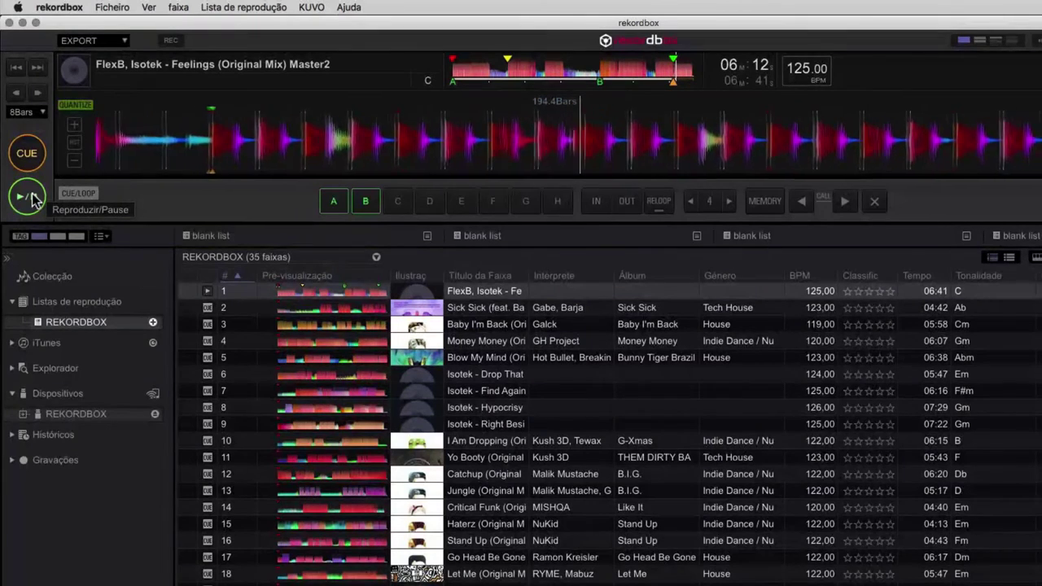
left_click(32, 199)
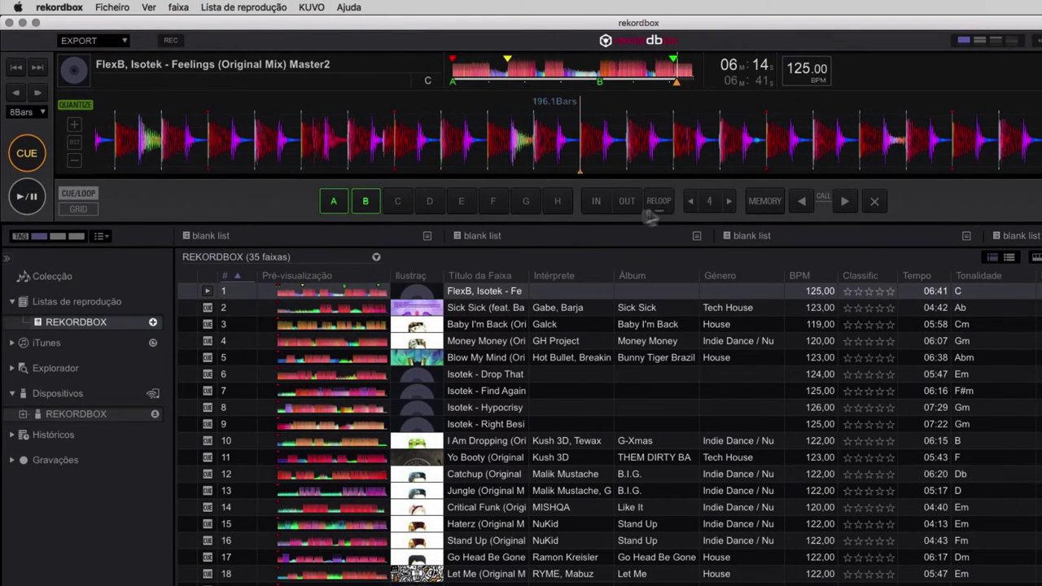
Step: Create an 8-beat loop at 196.1 Bars, store it as a memory loop, and return to its start
left_click(710, 204)
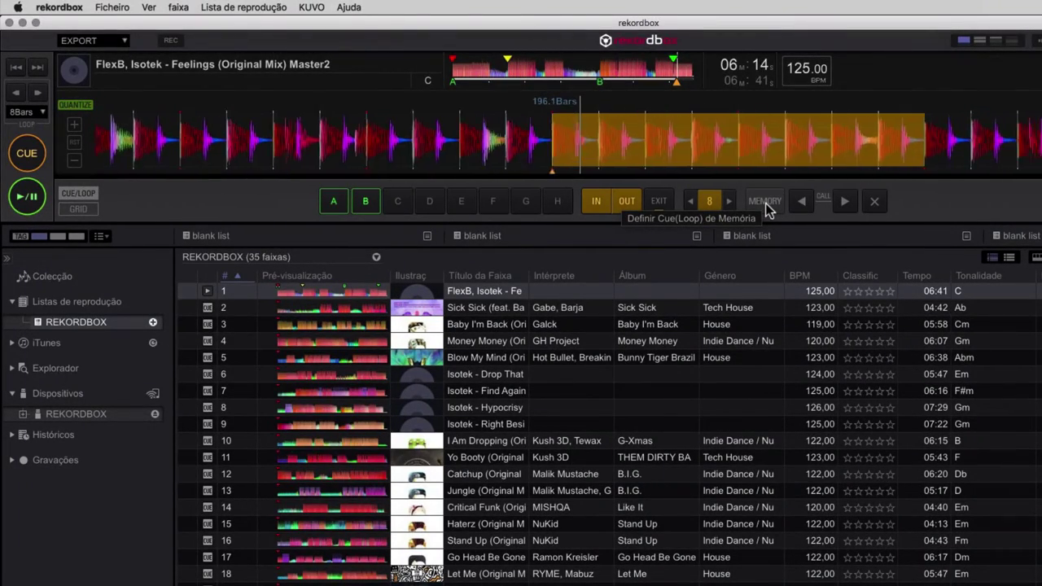
left_click(20, 127)
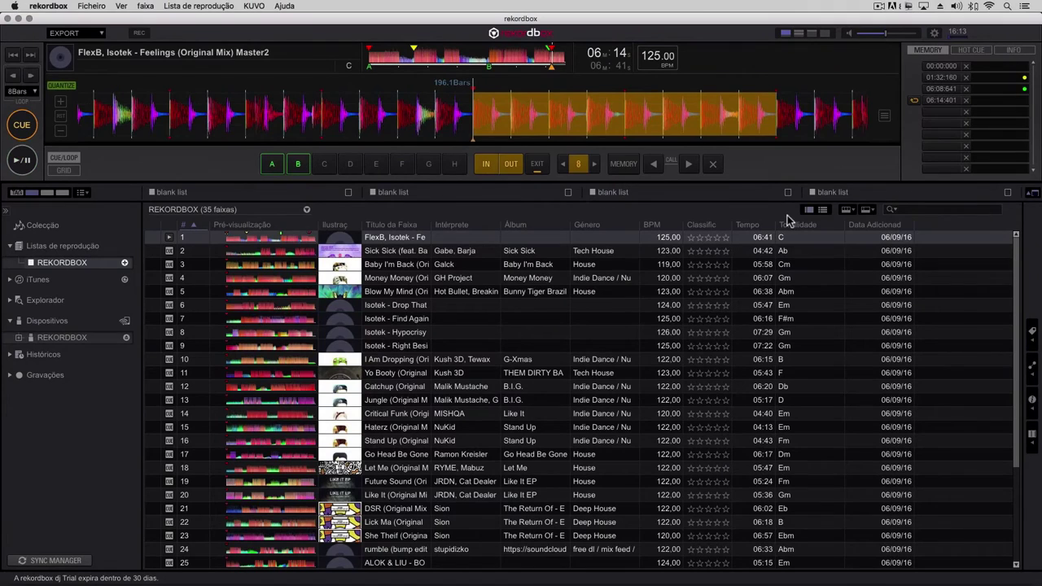
Step: Recall the yellow and green memory cues and the stored memory loop, then test the loop by playing it briefly
left_click(936, 88)
left_click(936, 78)
left_click(936, 89)
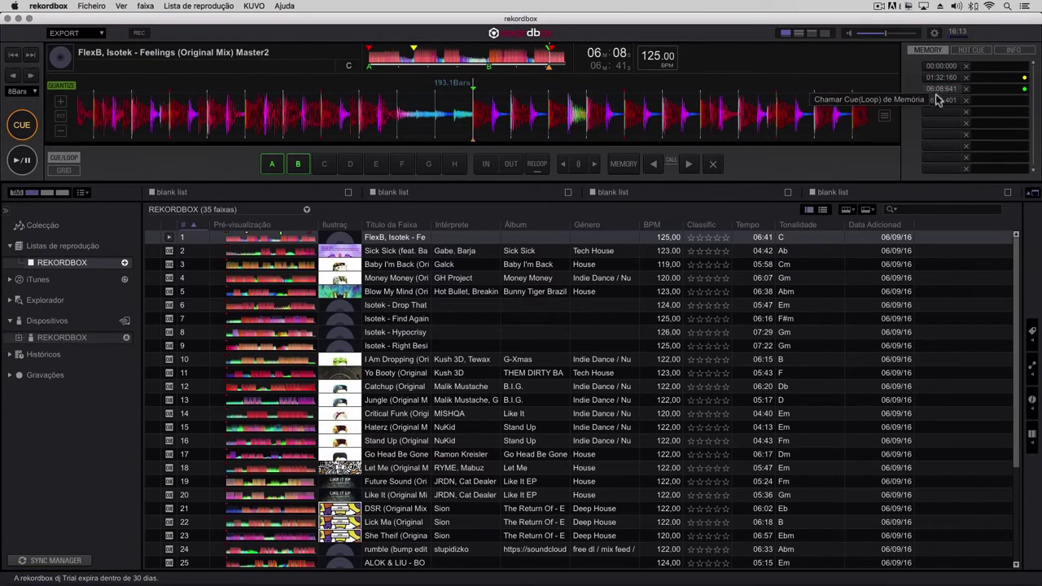
left_click(936, 101)
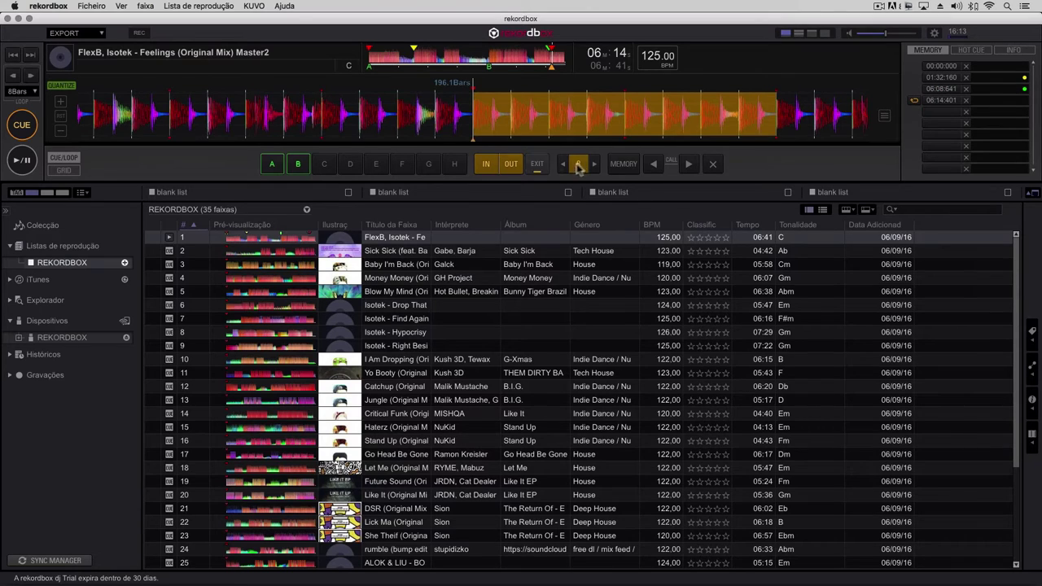
left_click(26, 162)
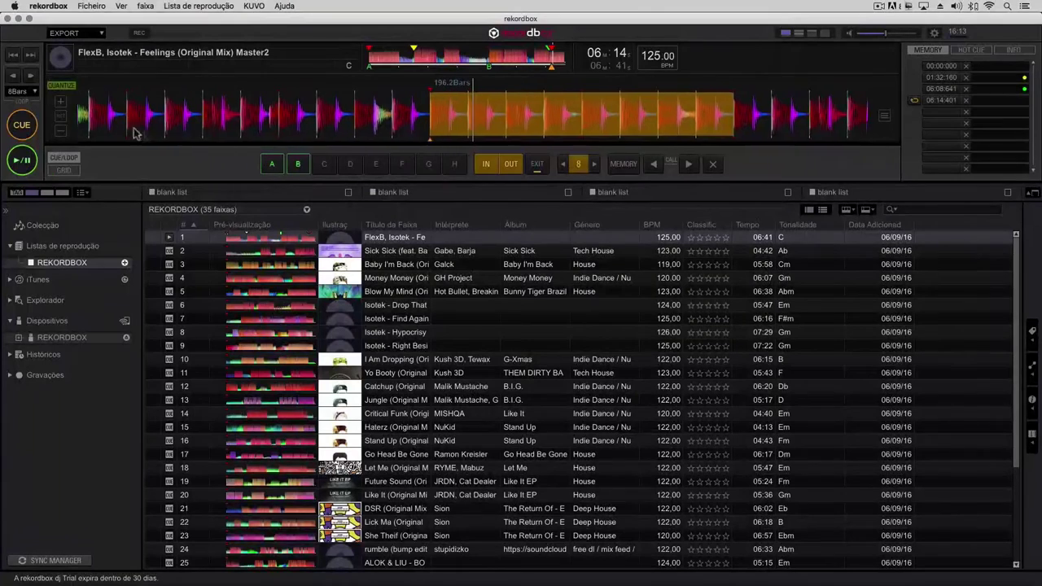
key("space")
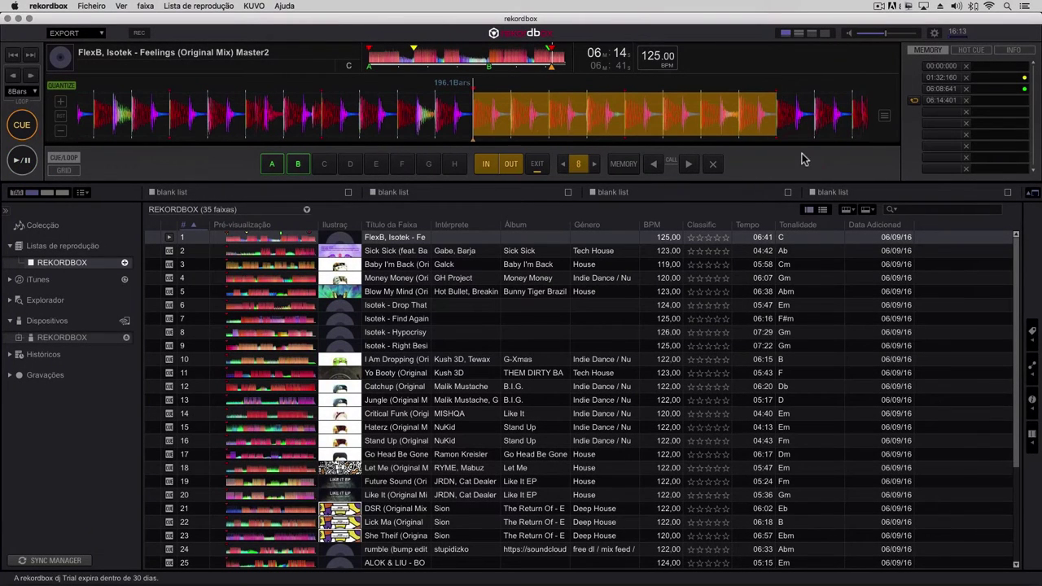
Step: Make the 196.1 Bars memory loop an active loop, exit it, and test it by playing in from the green memory cue
left_click(913, 102)
left_click(537, 163)
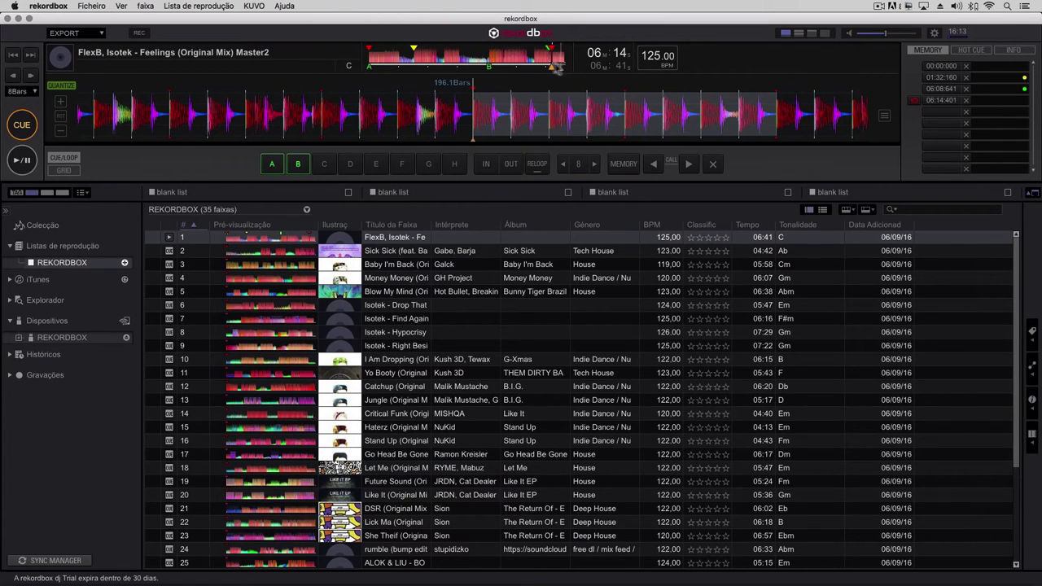
left_click(547, 67)
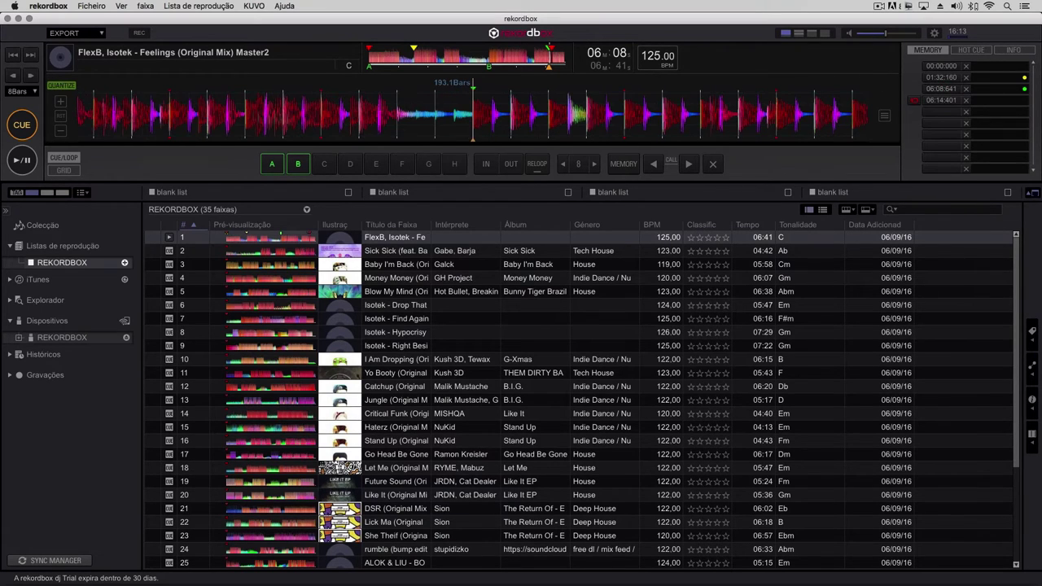
left_click(22, 159)
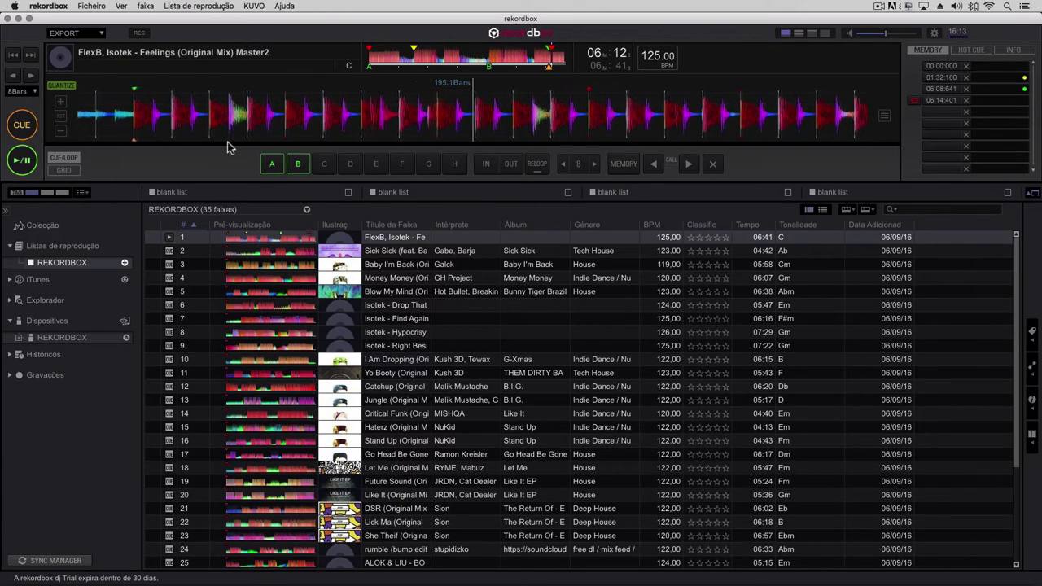
key("4")
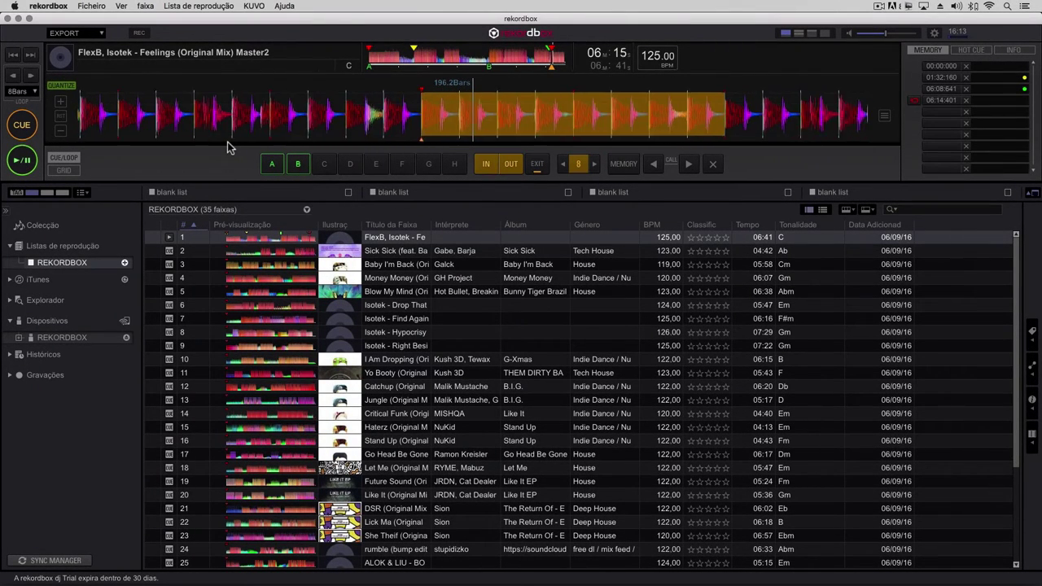
left_click(18, 131)
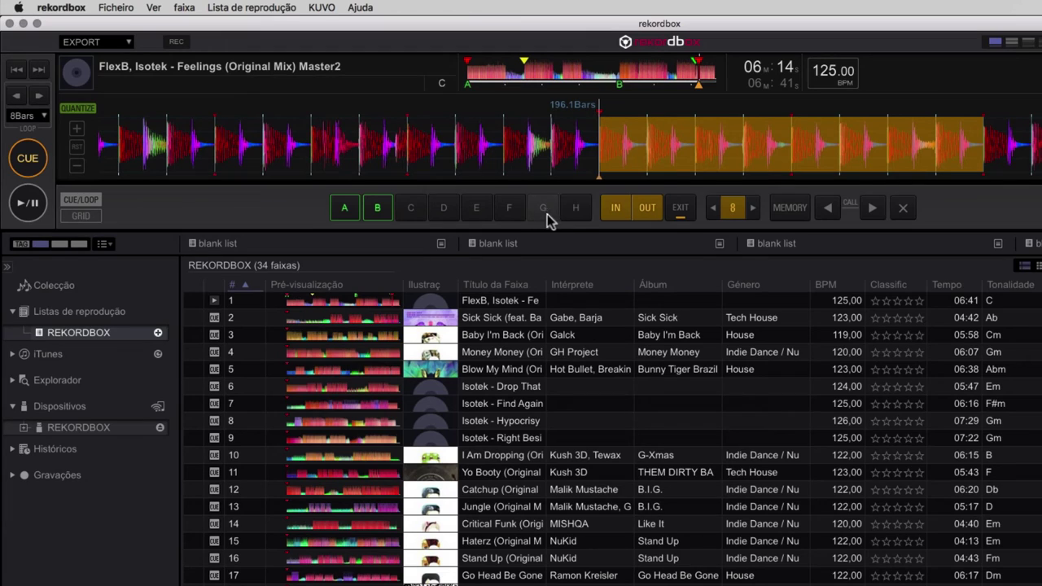
Step: Move to the middle of the track between the yellow memory cue and Hot Cue B, and set the cue point at 89.1 Bars
mouse_move(377, 219)
left_click(570, 88)
left_click(28, 203)
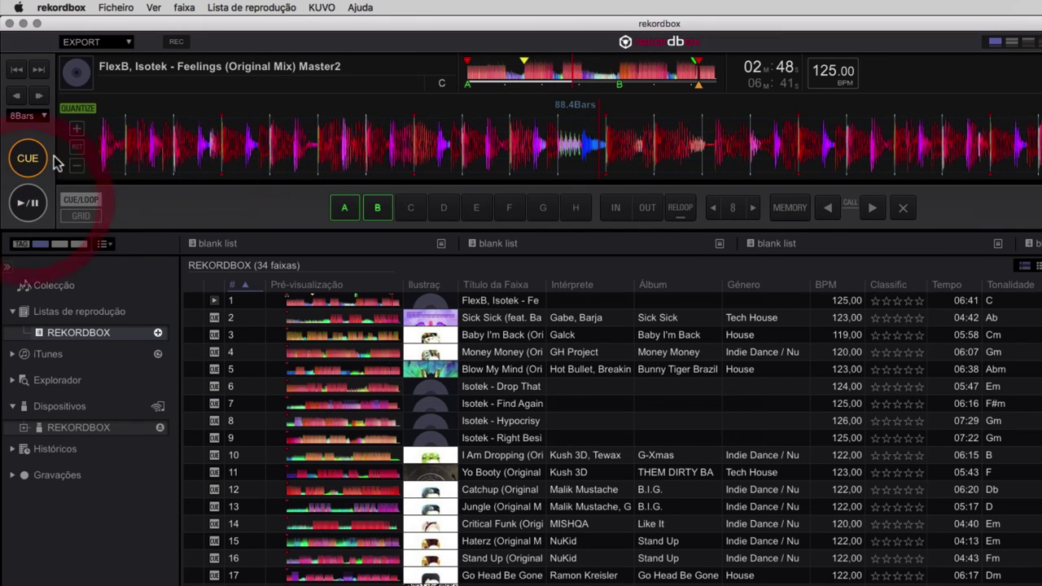
left_click(28, 204)
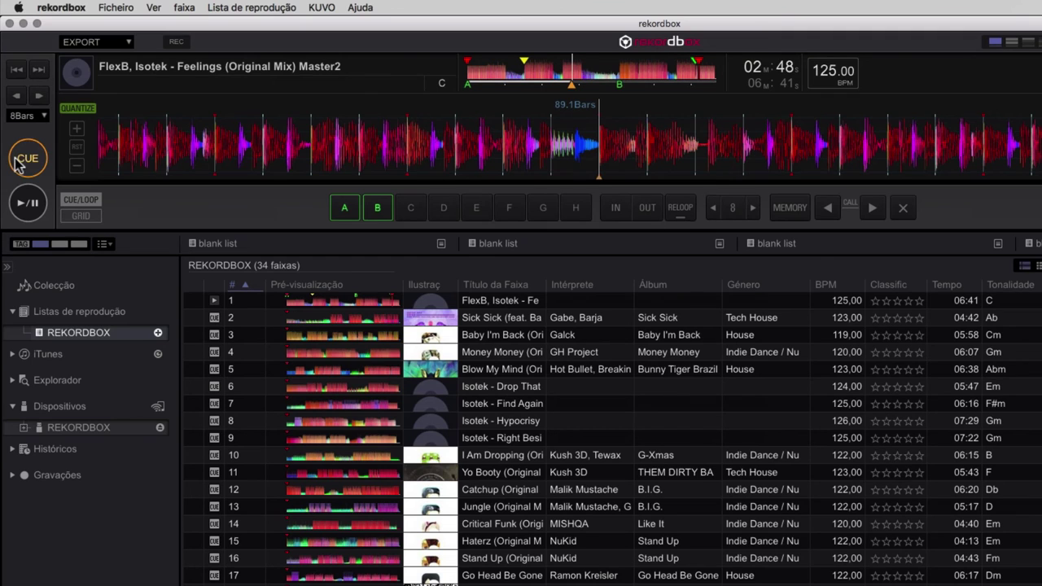
Step: Create an 8-beat loop at 89.1 Bars, store it as Hot Cue C, and return to the cue point
left_click(736, 214)
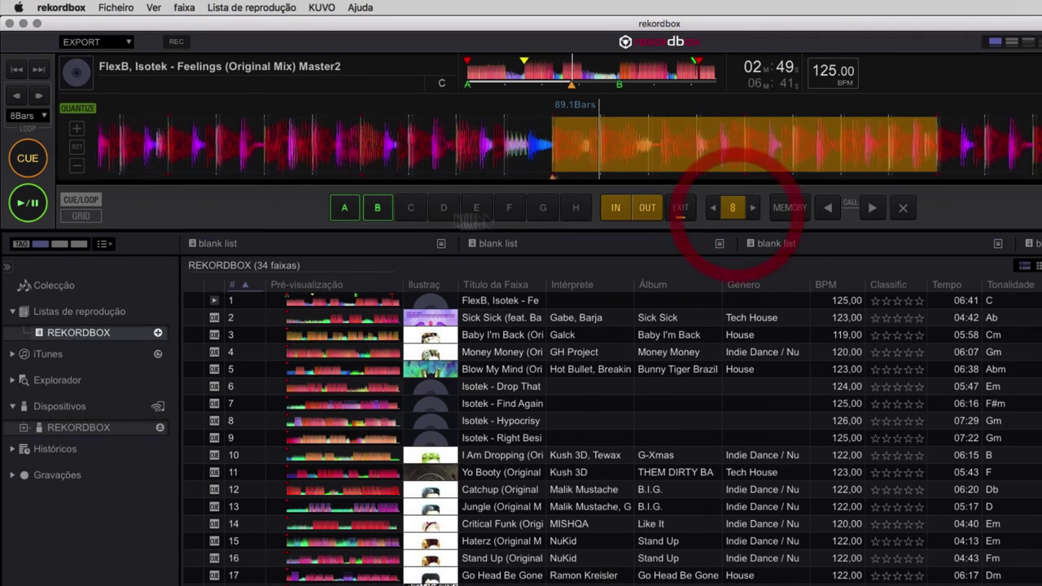
left_click(407, 214)
left_click(29, 161)
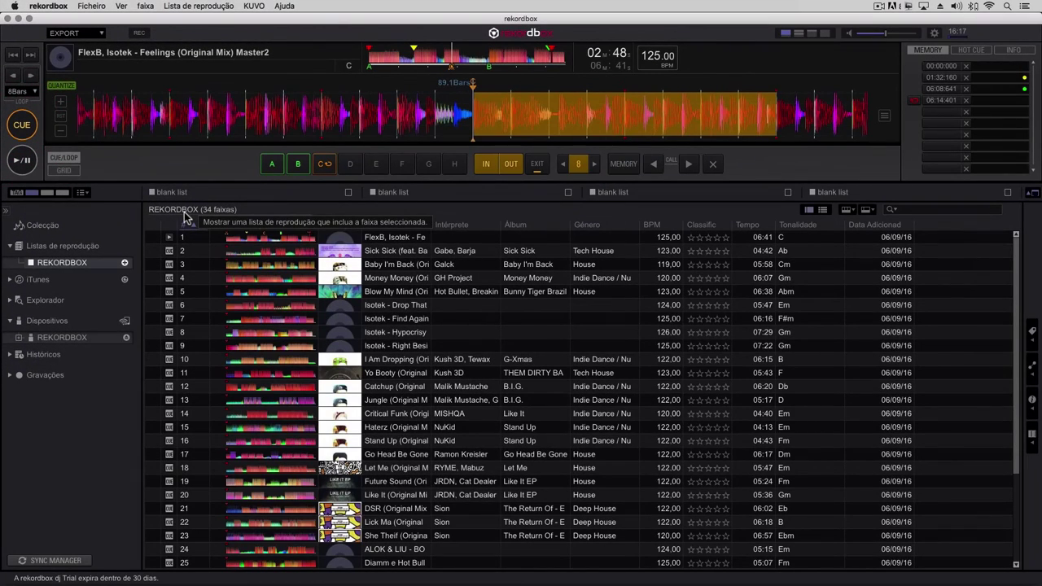